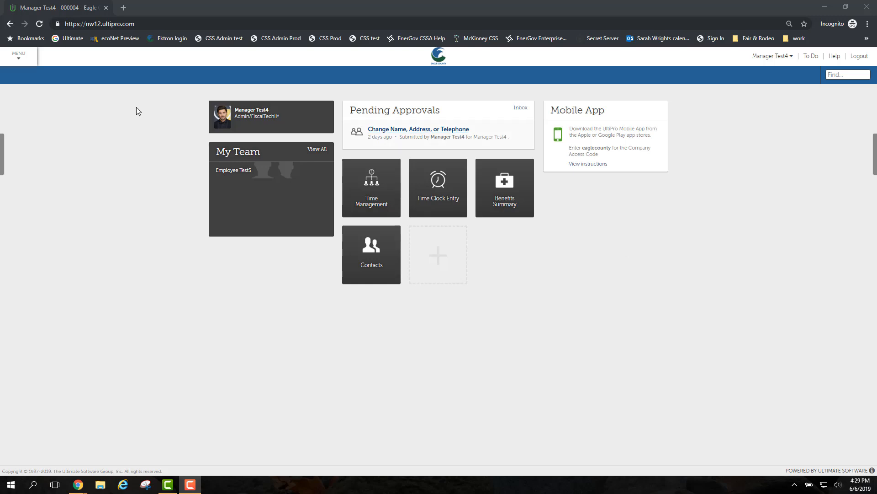
# - Open Time Management for the manager's team and sort the attendance summary by missed punches
pyautogui.click(18, 58)
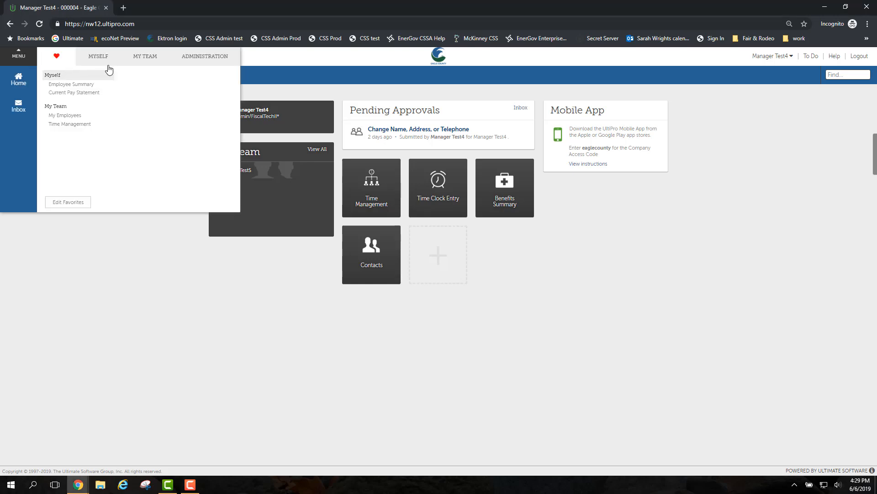
pyautogui.click(144, 65)
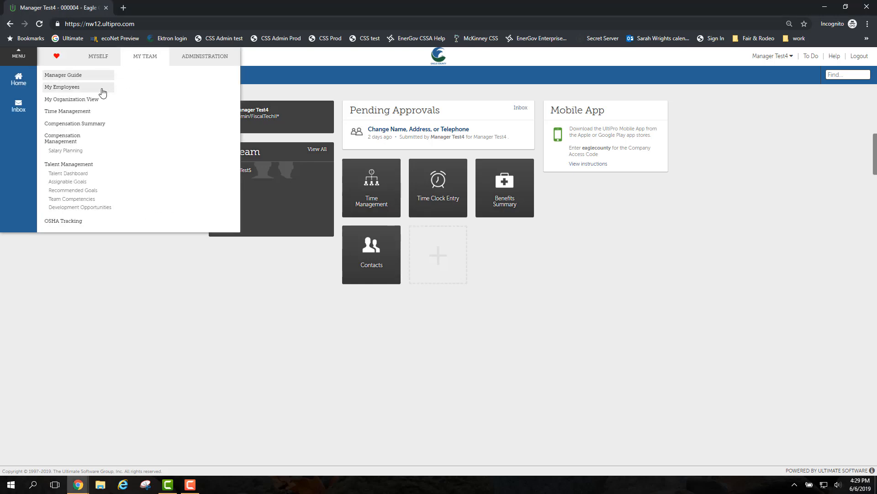
pyautogui.click(82, 111)
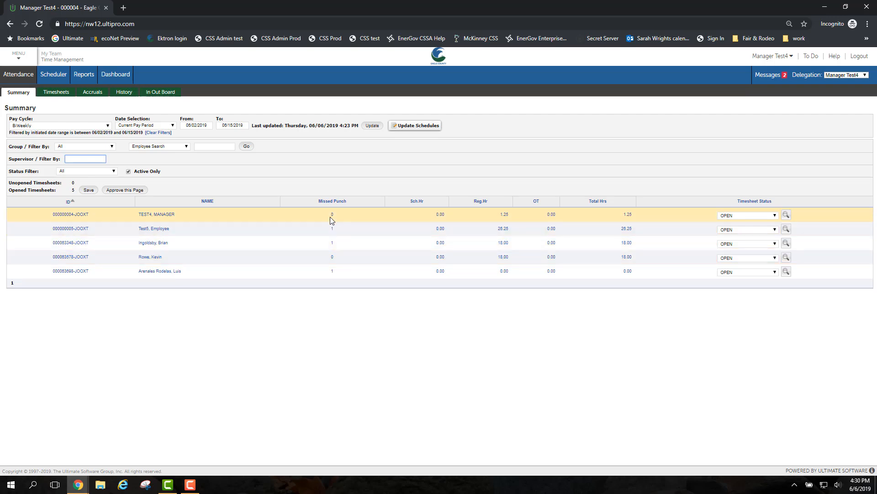
pyautogui.click(331, 205)
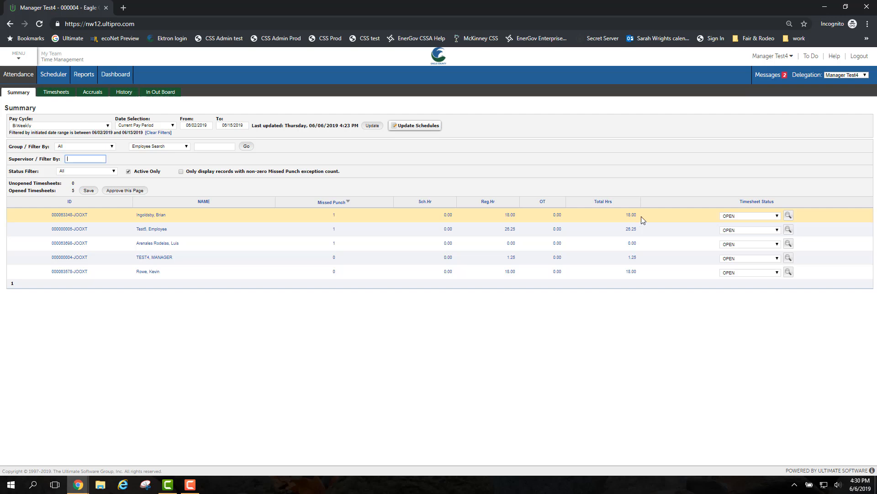
# - View the available timesheet status options for the first listed employee without changing the status
pyautogui.click(769, 217)
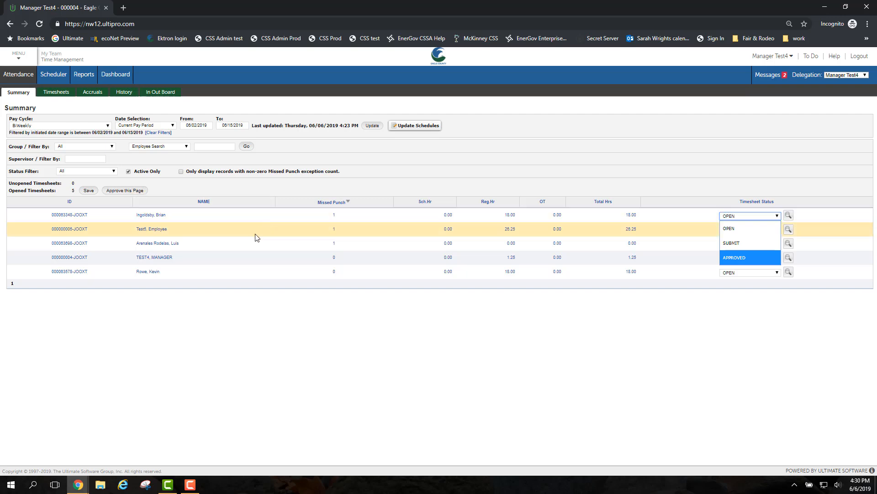
pyautogui.click(269, 363)
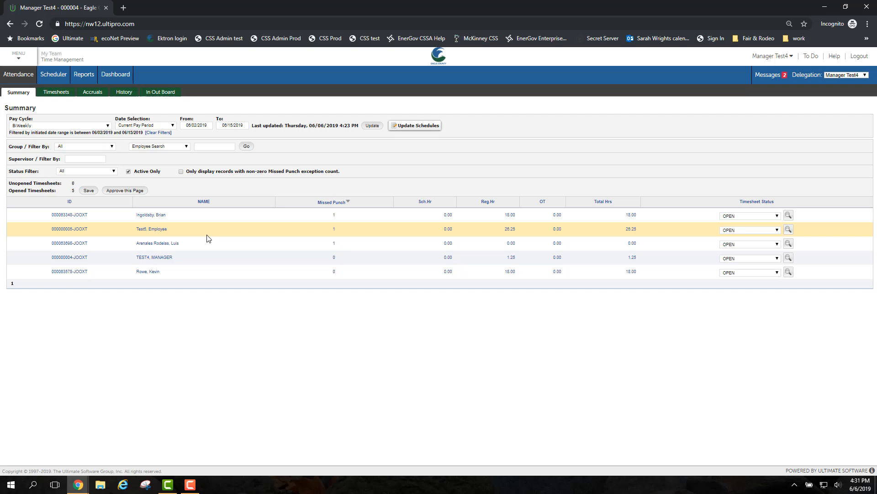
# - Open the first listed employee's timesheet, switching to the next employee's timesheet and back
pyautogui.click(160, 221)
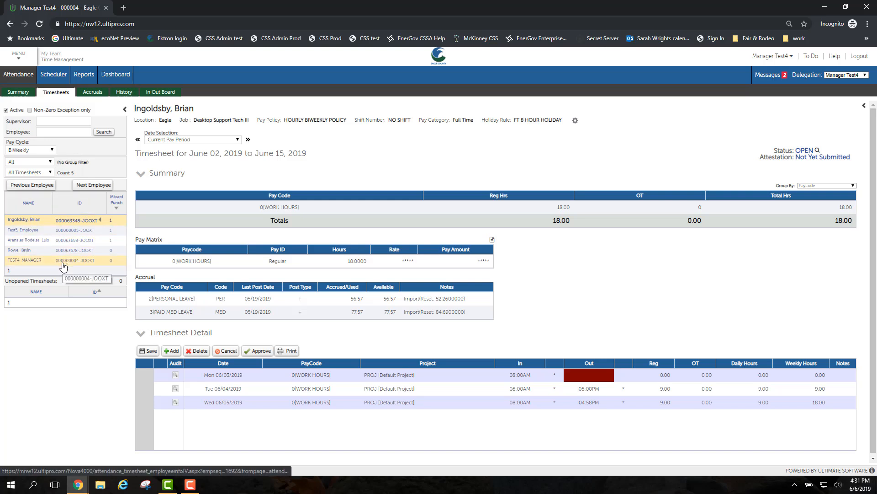
pyautogui.click(93, 185)
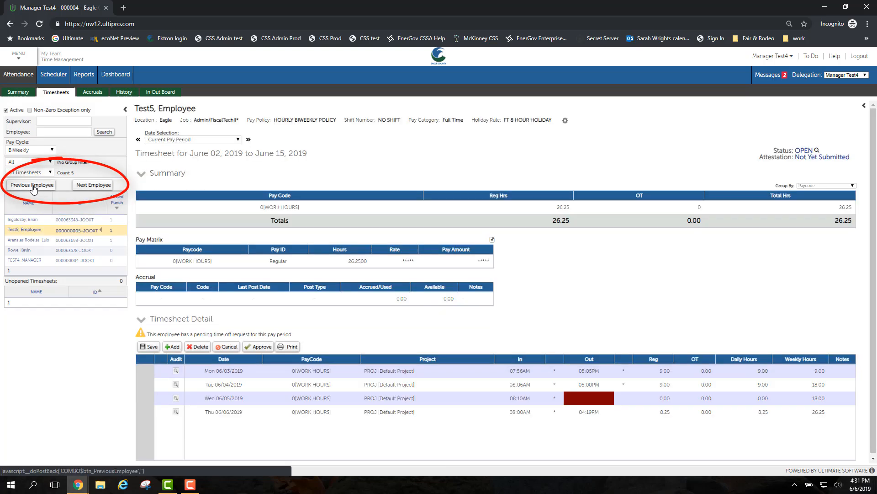
pyautogui.click(33, 185)
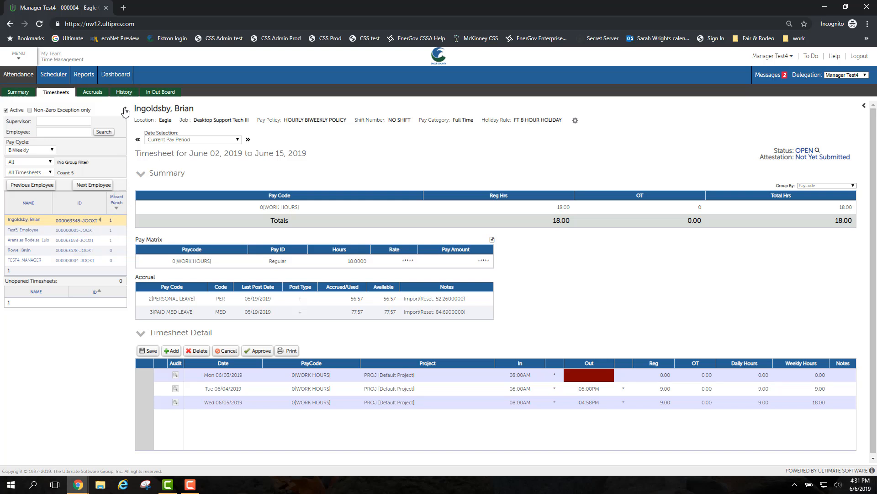
# - Hide the employee list and show the Things I Can Do pane, restoring both to their original state
pyautogui.click(125, 111)
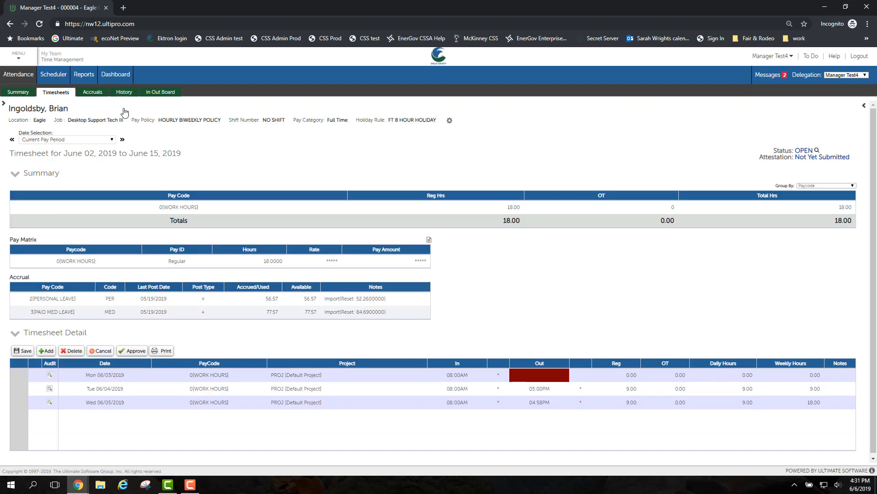
pyautogui.click(863, 106)
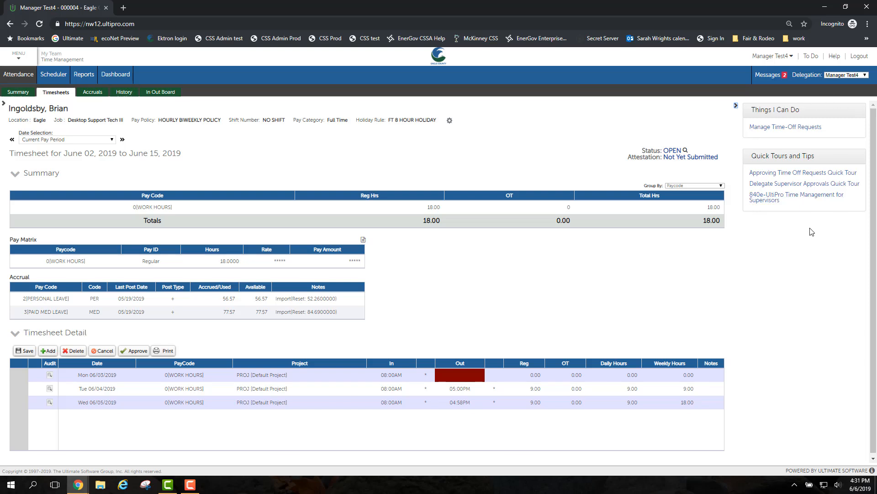
pyautogui.click(736, 106)
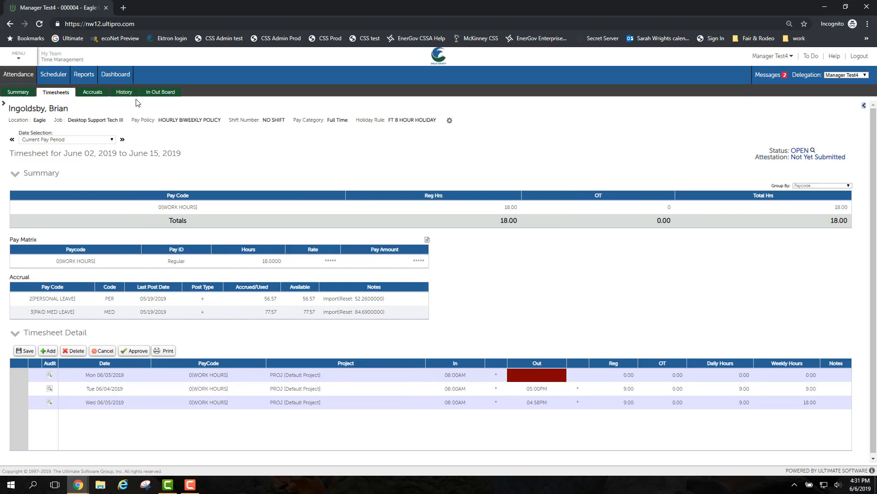
pyautogui.click(4, 104)
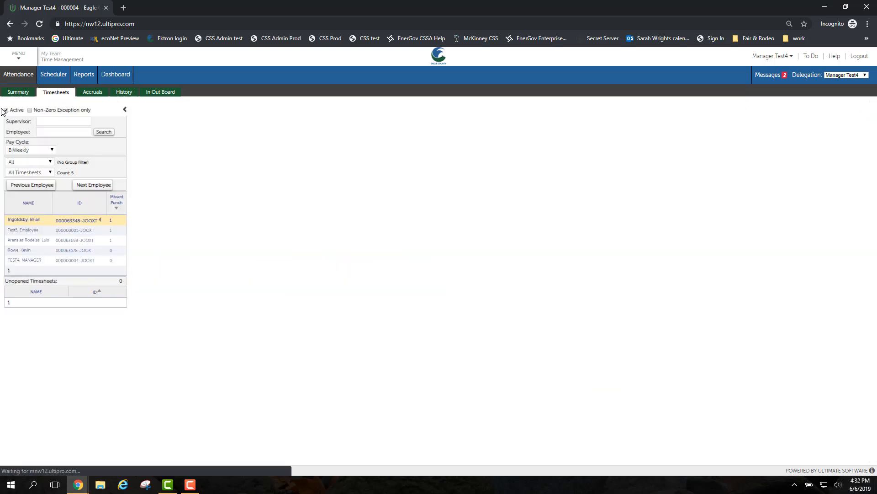
# - Search the timesheet employee list by the employee's first name
pyautogui.click(55, 134)
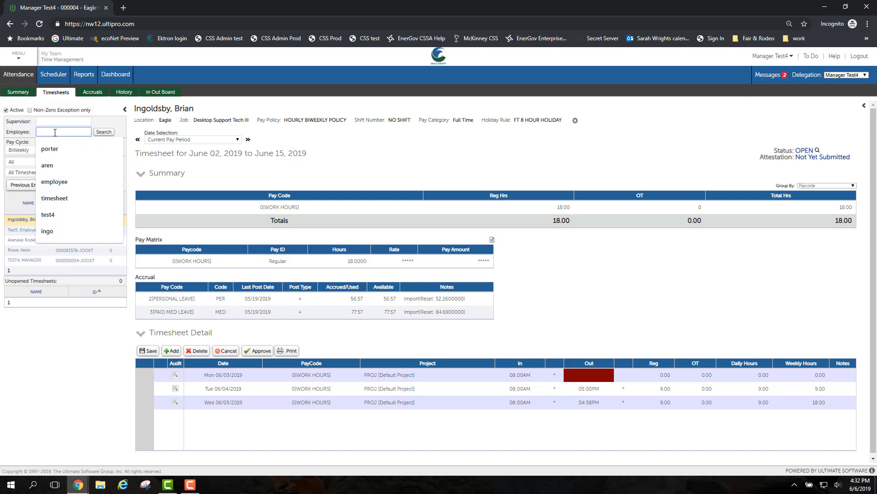
pyautogui.write('brian')
pyautogui.press('Return')
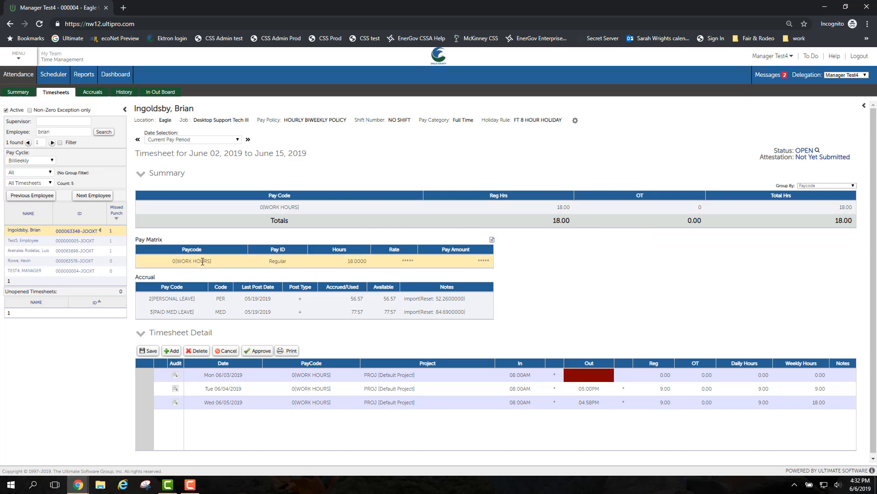
# - Fill the missed out punch on Mon 06/03/2019 with 4:45pm and save the timesheet
pyautogui.scroll(-1, 192, 284)
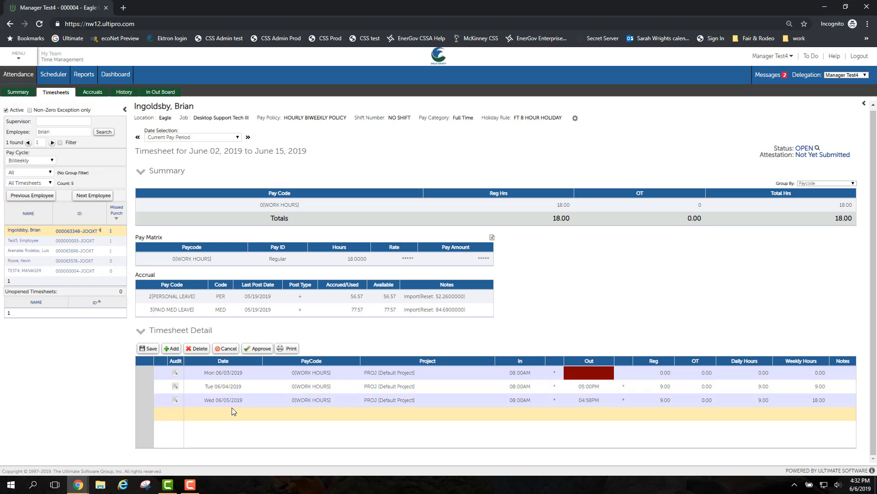
pyautogui.moveTo(588, 373)
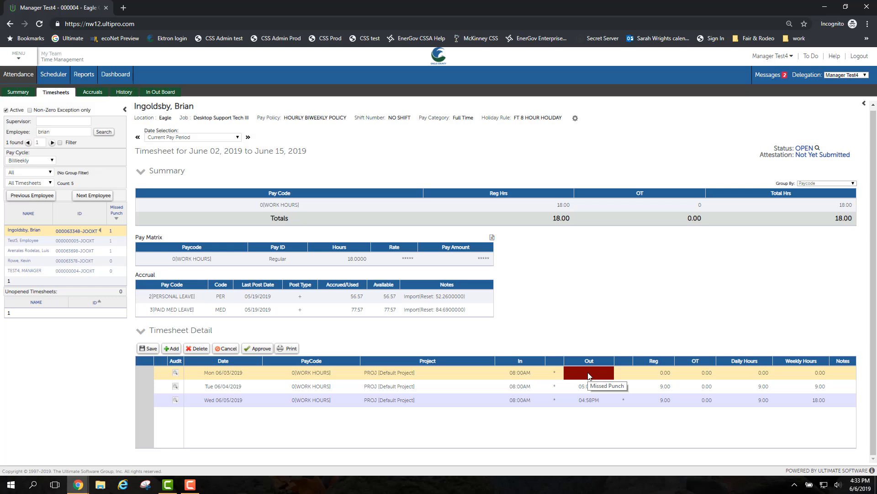
pyautogui.click(588, 376)
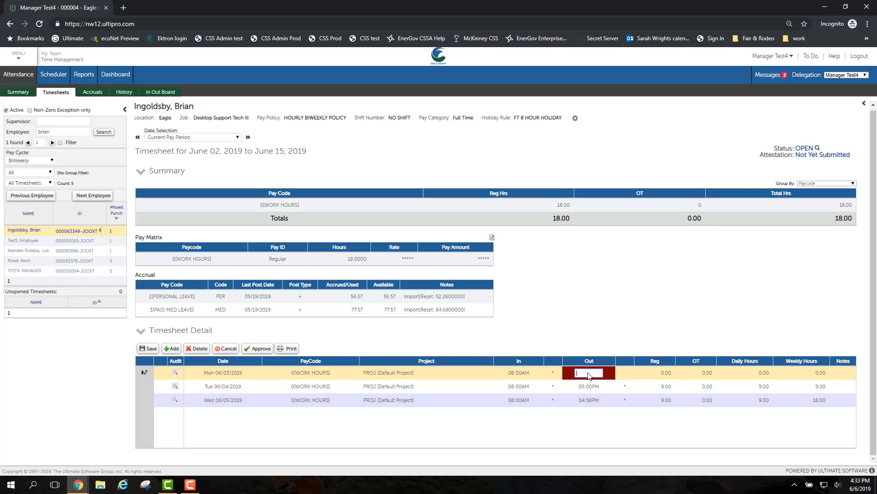
pyautogui.write('4:45pm')
pyautogui.click(143, 349)
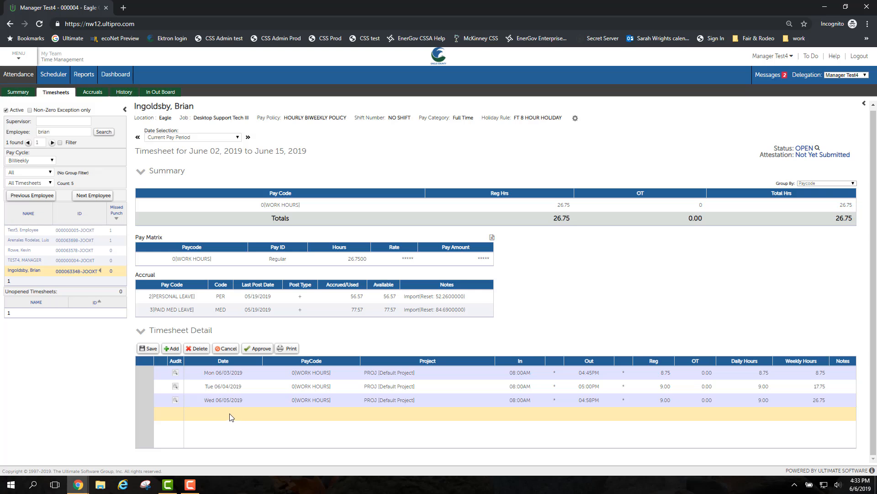
# - Add a Thu 06/06/2019 timesheet row with pay code 3[PAID MED LEAVE] and 4 regular hours
pyautogui.click(230, 416)
pyautogui.click(243, 414)
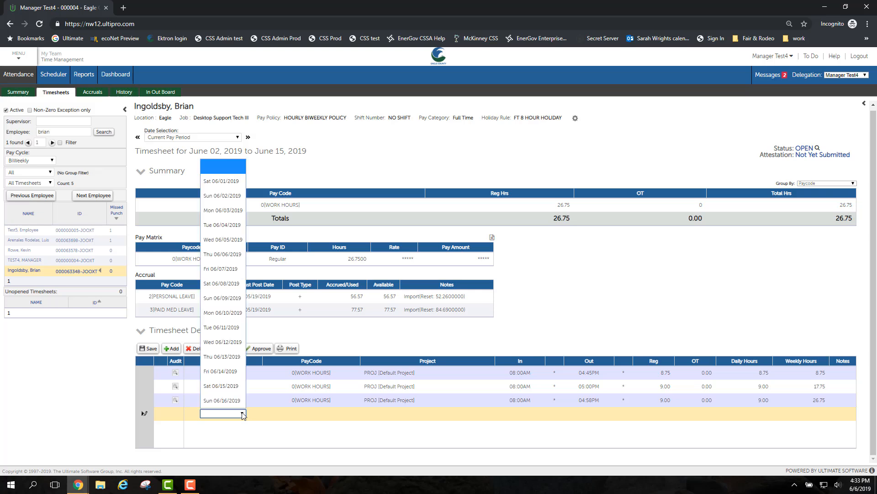
pyautogui.click(228, 254)
pyautogui.click(317, 416)
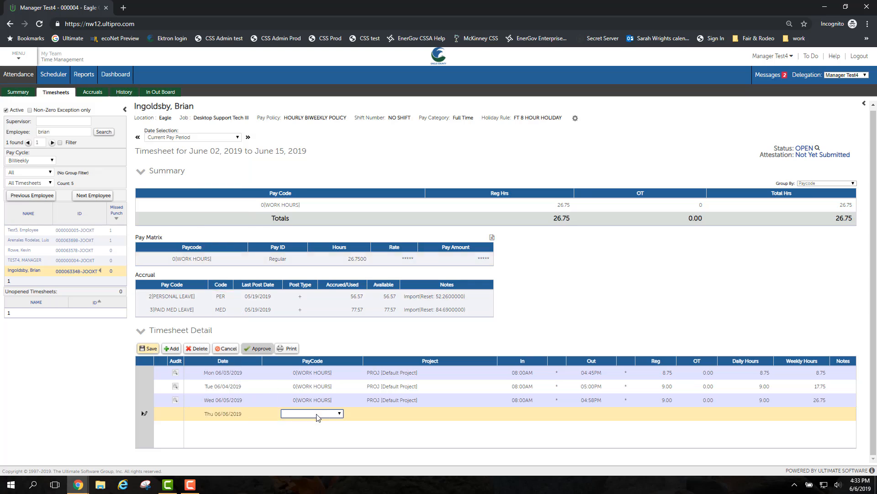
pyautogui.click(318, 417)
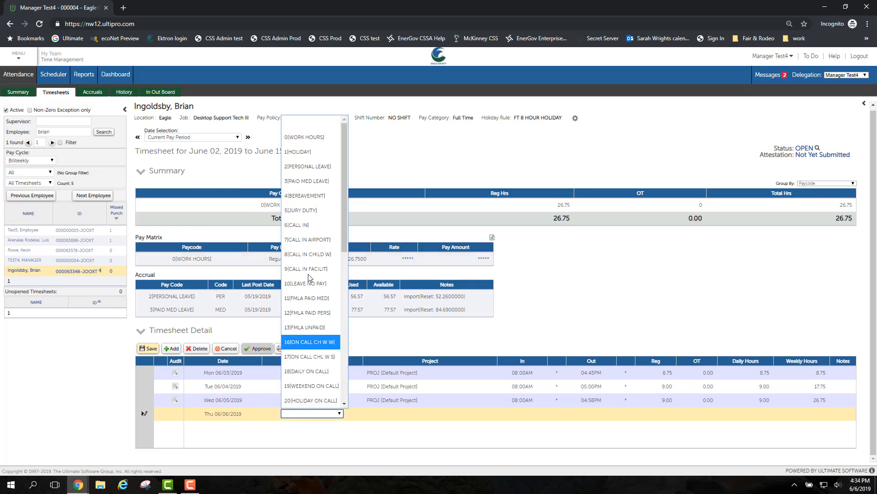
pyautogui.click(308, 183)
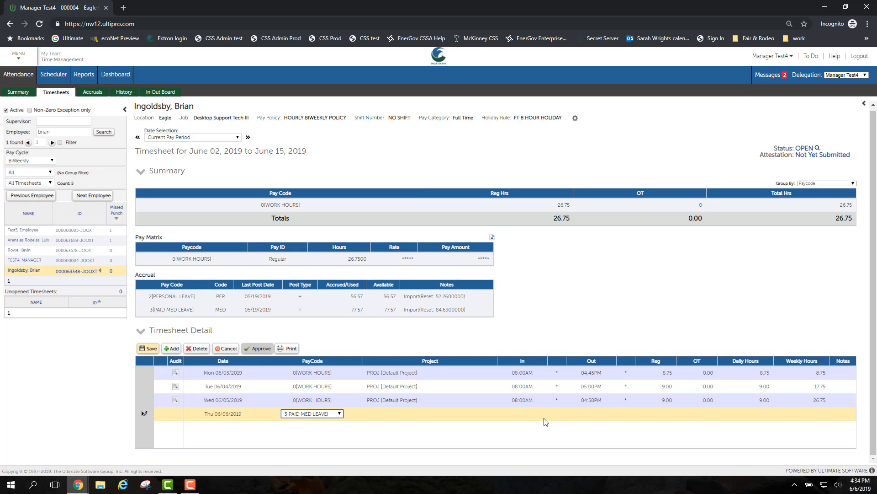
pyautogui.click(529, 412)
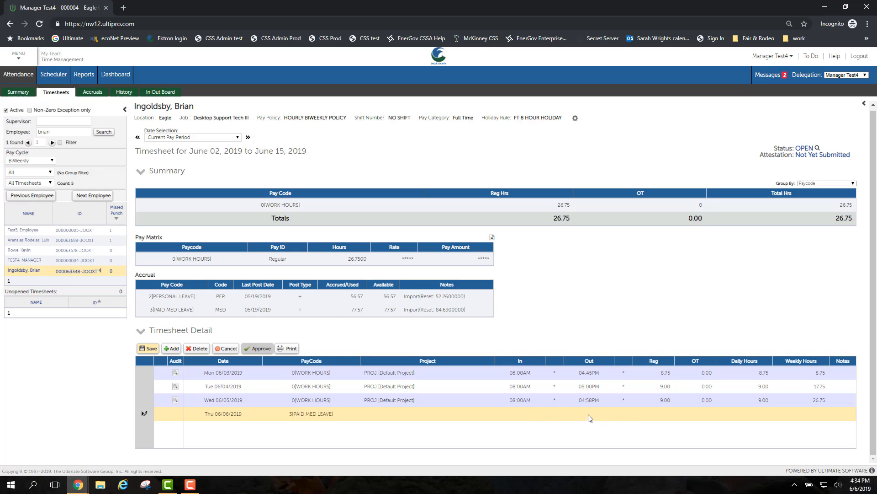
pyautogui.click(666, 415)
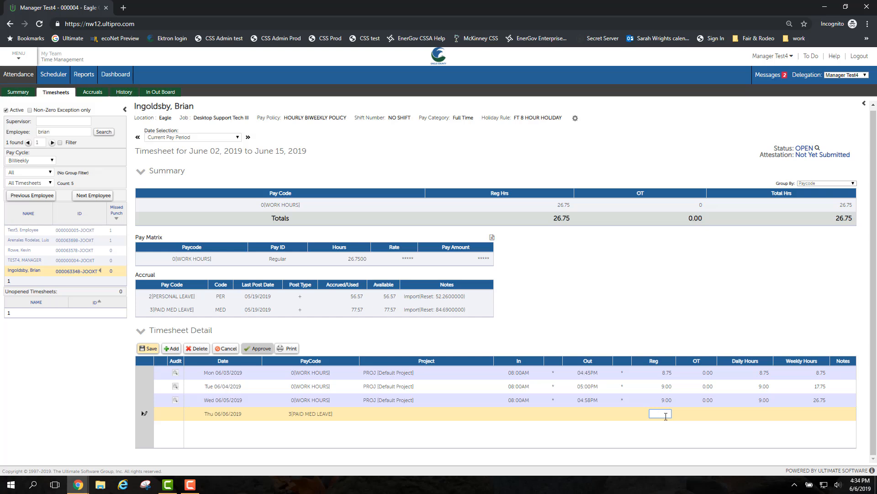
pyautogui.write('4')
pyautogui.press('Tab')
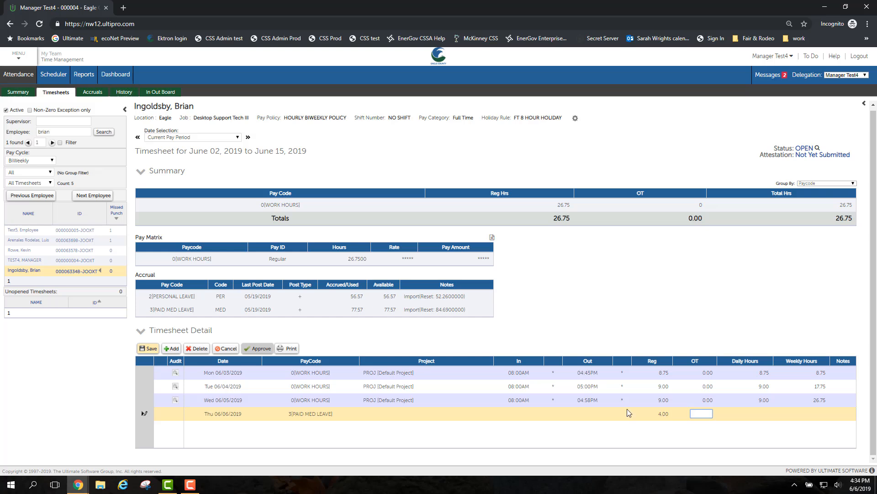
# - Add a second Thu 06/06/2019 timesheet row with pay code 0[WORK HOURS]
pyautogui.click(233, 429)
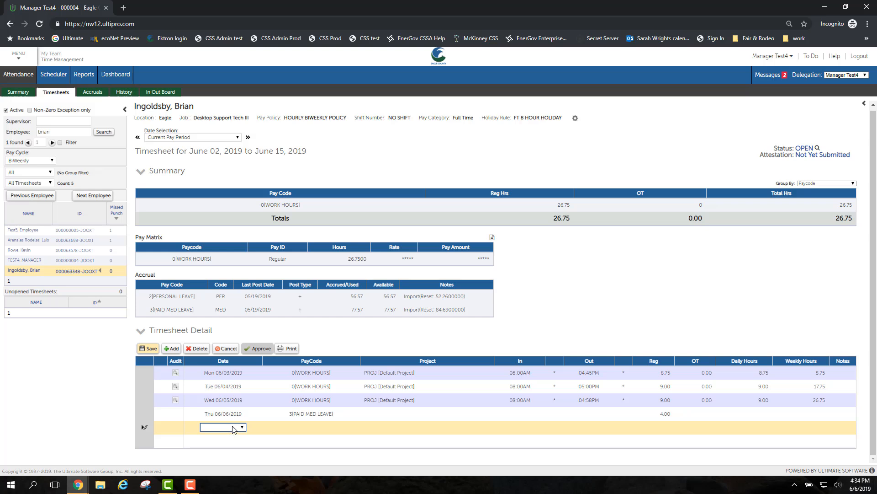
pyautogui.click(233, 427)
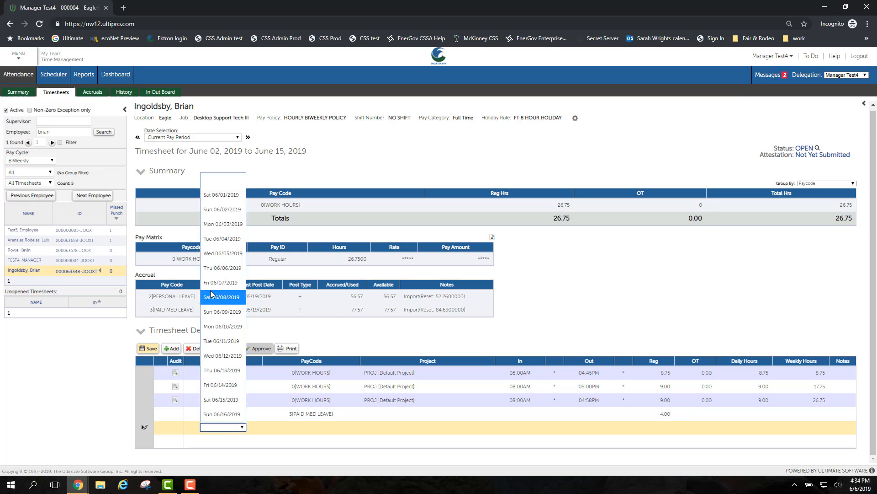
pyautogui.click(209, 269)
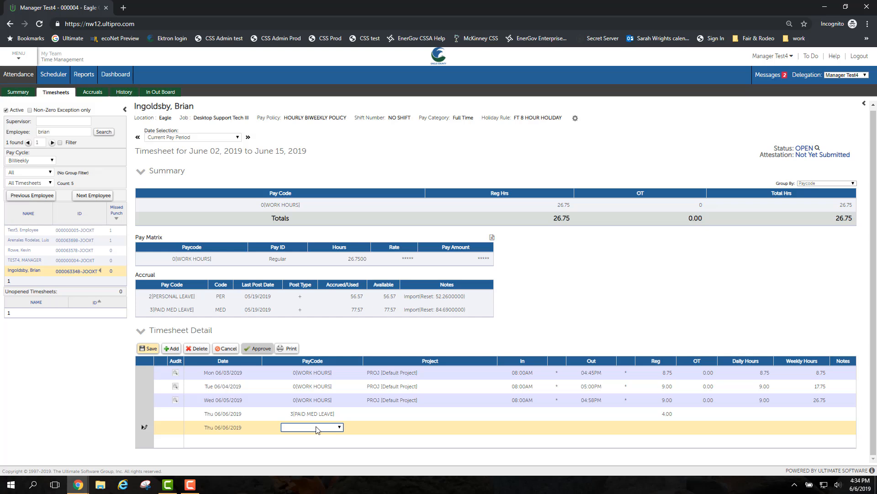
pyautogui.press('0')
pyautogui.click(317, 428)
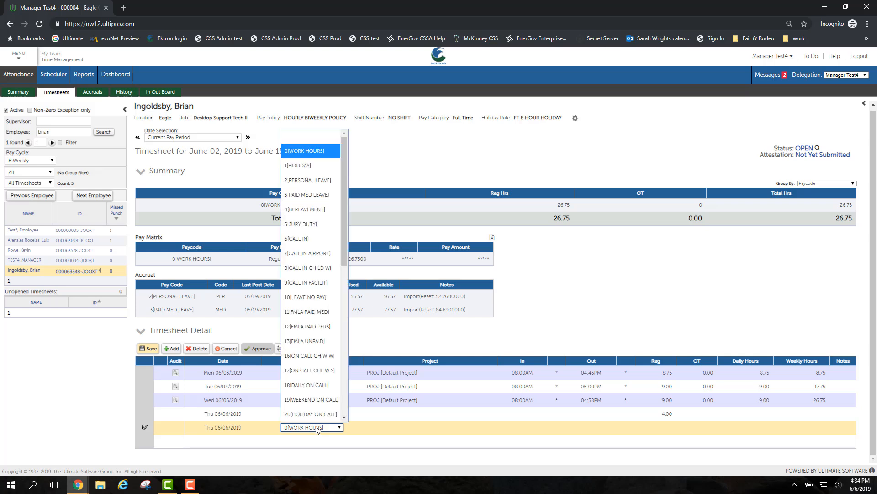
pyautogui.click(320, 154)
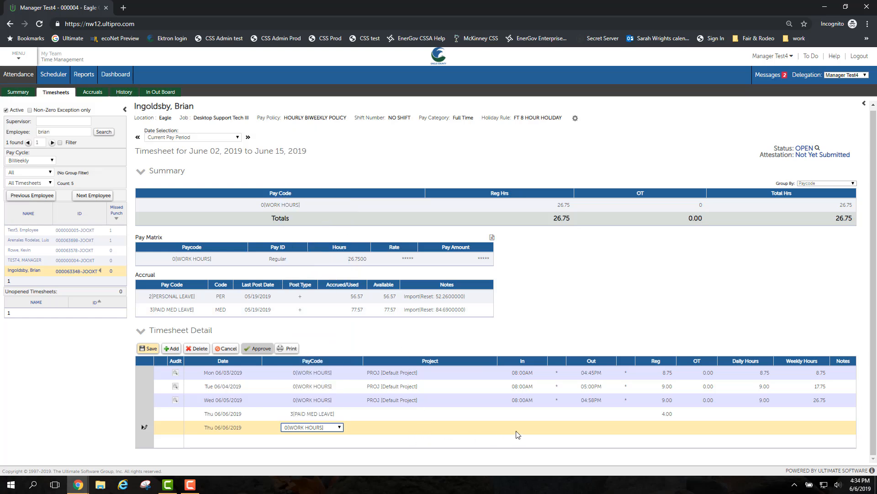
# - Check whether the Reg, In and Out fields of the new work hours row accept entries
pyautogui.click(667, 431)
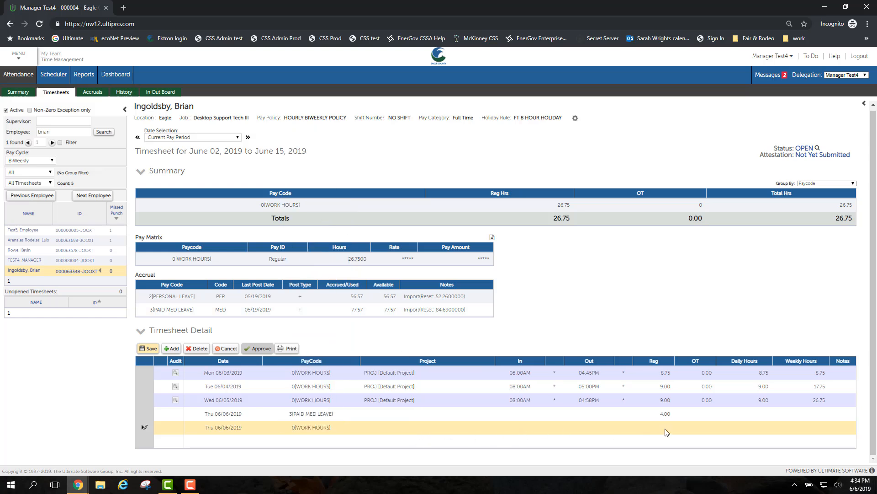
pyautogui.click(523, 429)
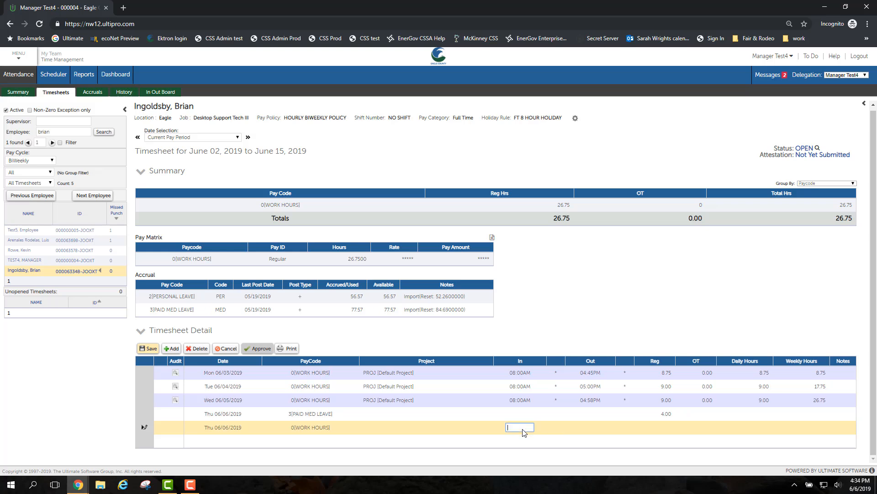
pyautogui.click(599, 426)
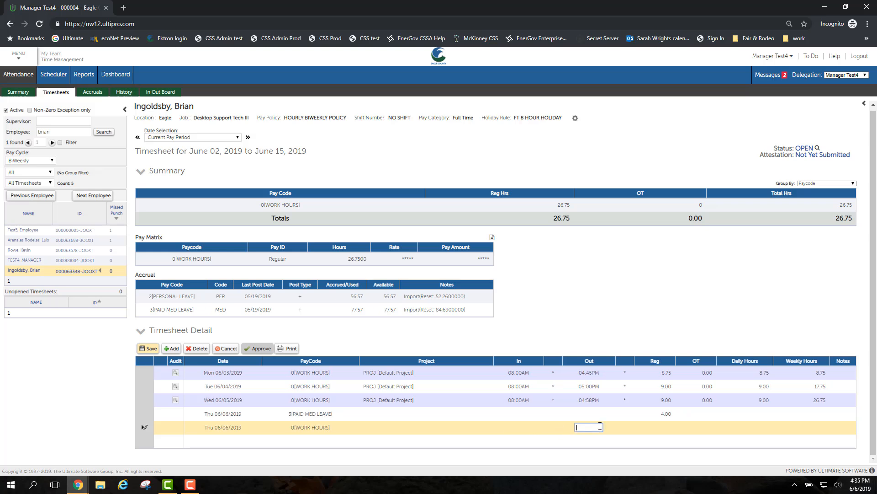
pyautogui.click(667, 428)
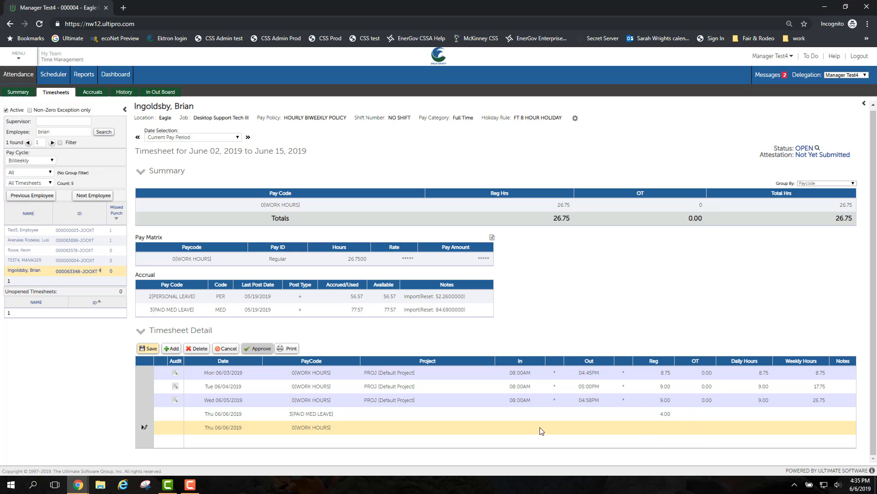
# - Enter an 8am in punch and a 12pm out punch in the Thu 06/06/2019 work hours row and save the timesheet
pyautogui.click(520, 428)
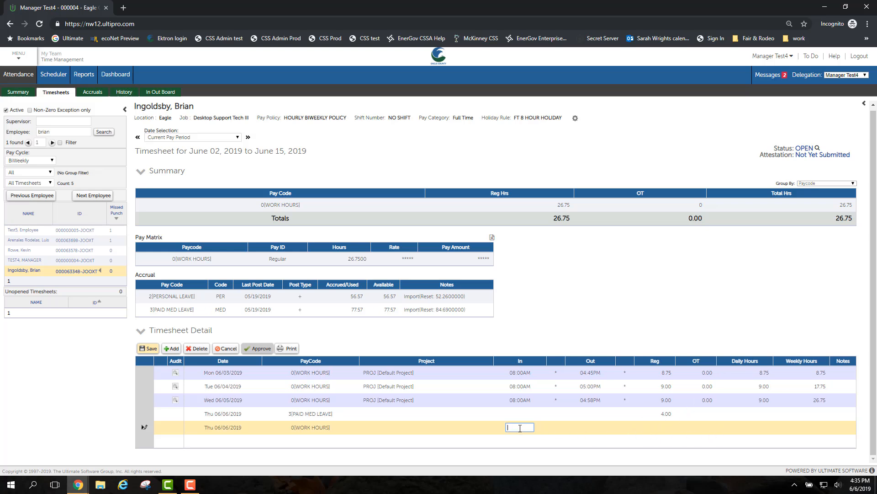
pyautogui.write('8am')
pyautogui.press('Return')
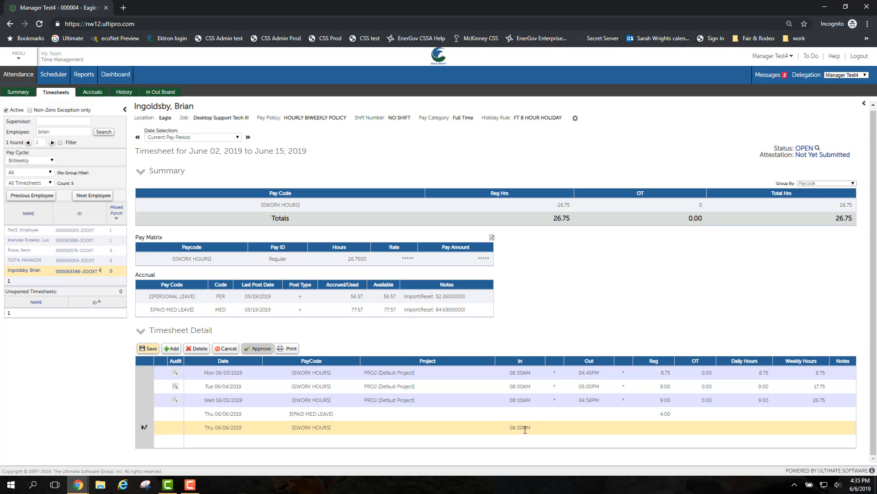
pyautogui.click(590, 430)
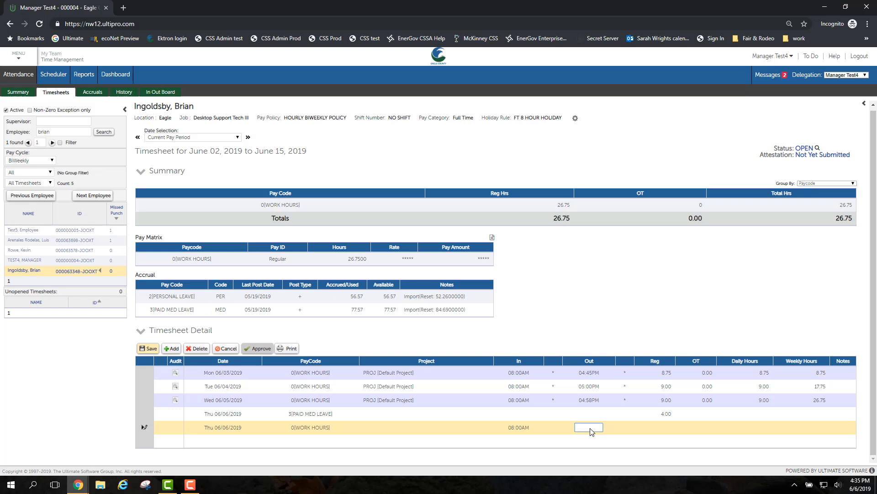
pyautogui.write('12pm')
pyautogui.press('Return')
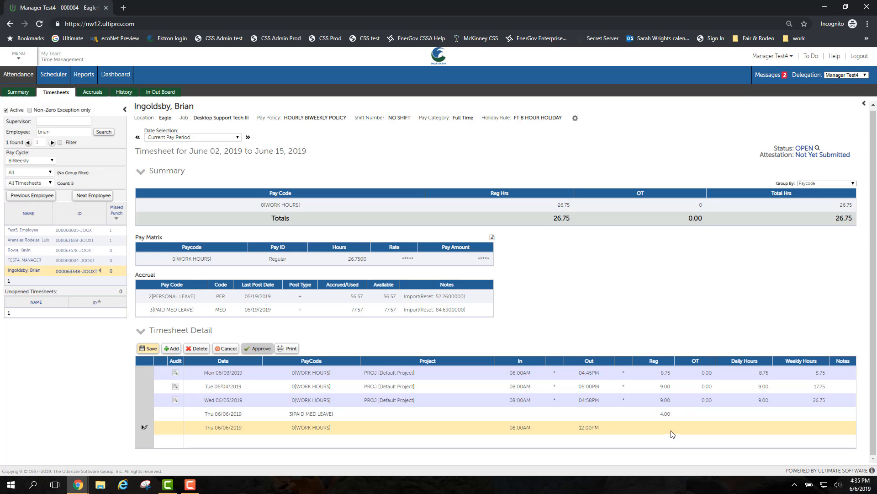
pyautogui.click(147, 349)
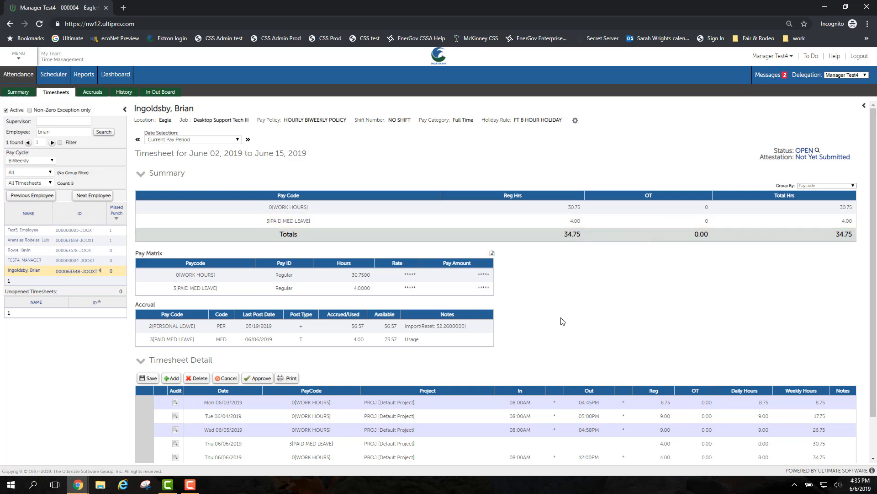
# - Change the status of the June 02 to June 15, 2019 timesheet to APPROVED
pyautogui.scroll(-1, 572, 426)
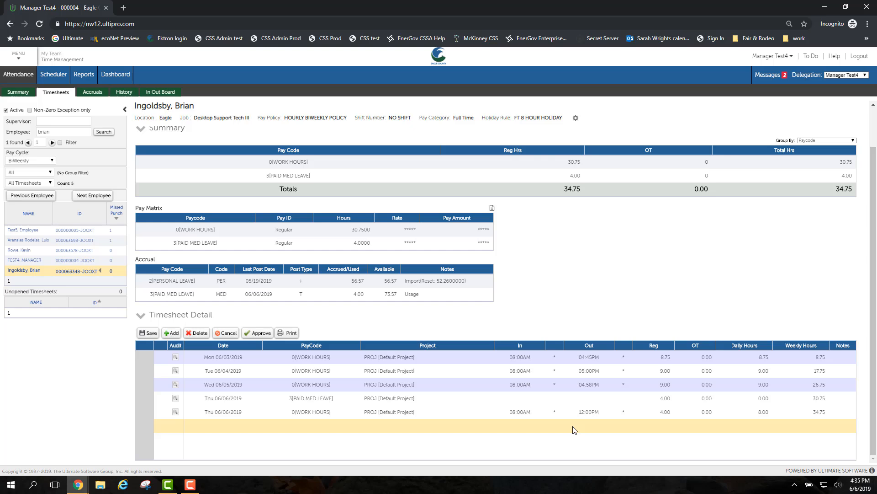
pyautogui.scroll(1, 575, 431)
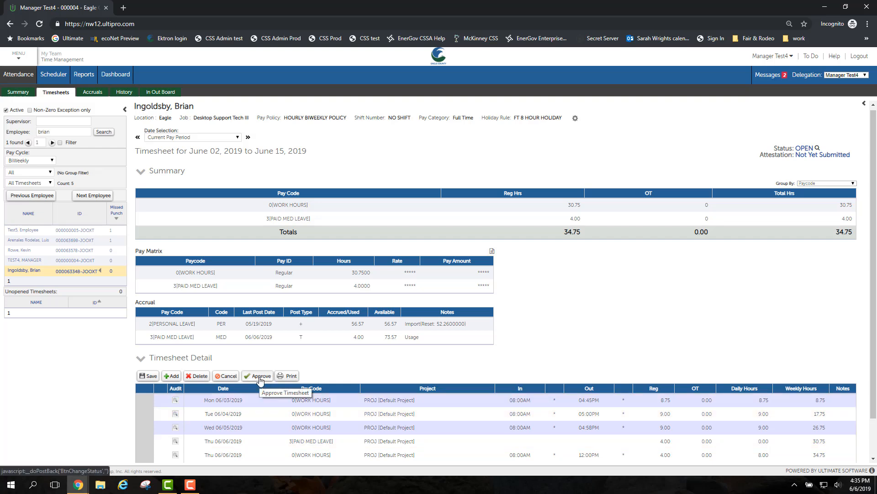
pyautogui.click(804, 149)
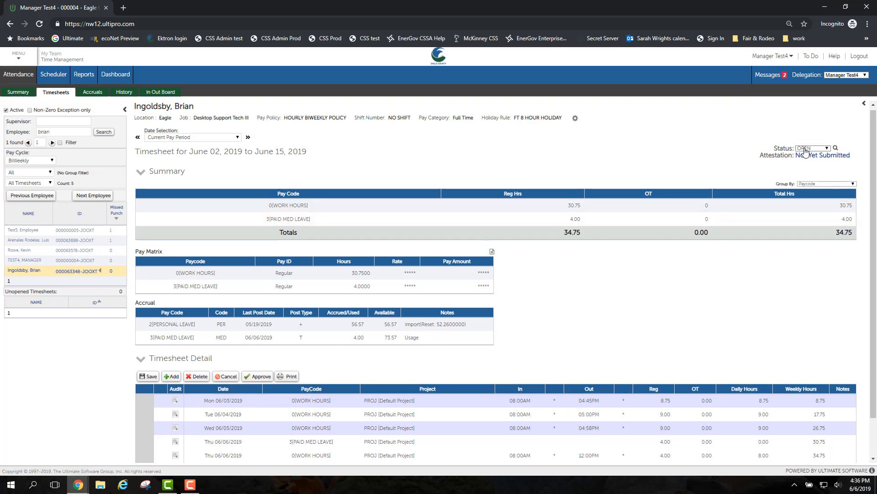
pyautogui.click(805, 149)
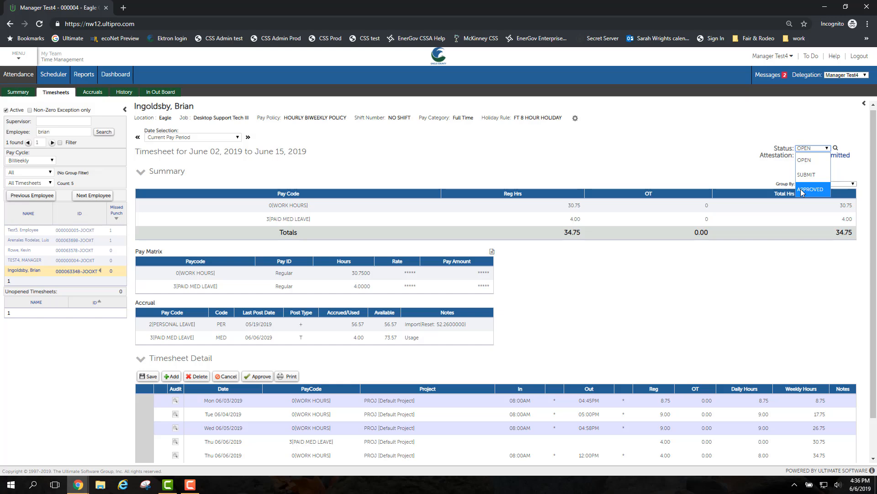
pyautogui.click(802, 191)
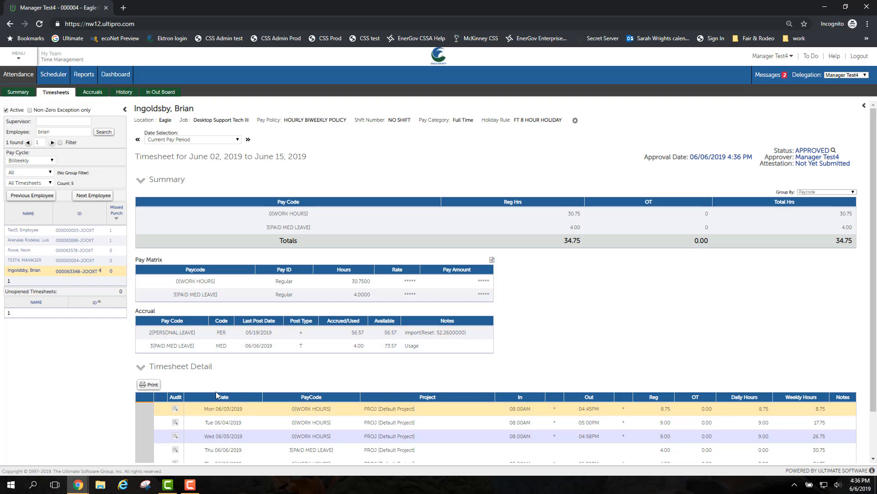
# - Set the approved timesheet's status back to OPEN
pyautogui.scroll(-1, 196, 387)
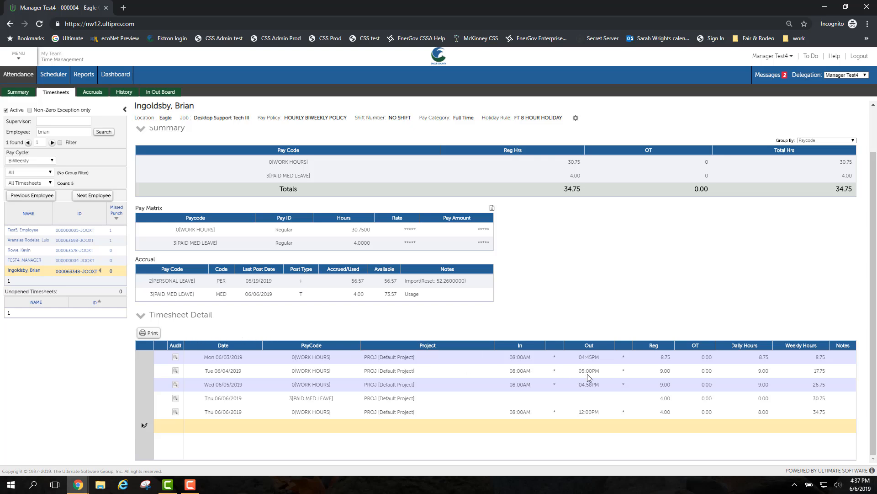
pyautogui.scroll(1, 590, 375)
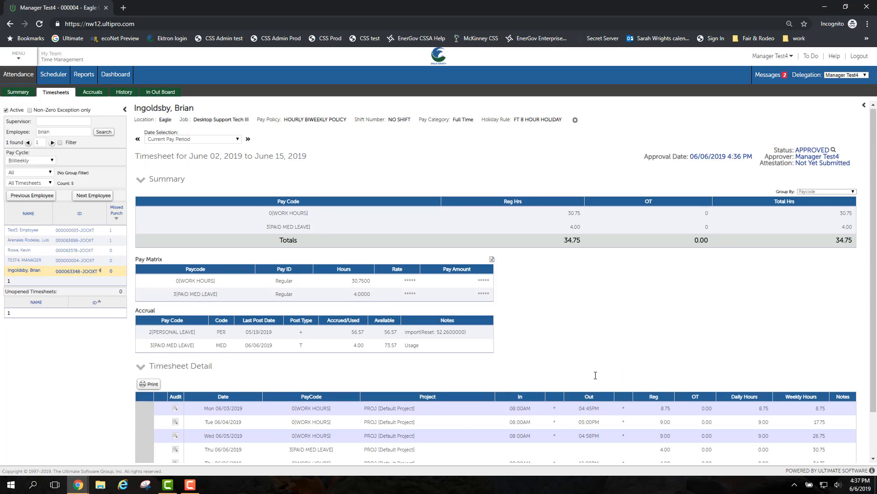
pyautogui.click(810, 150)
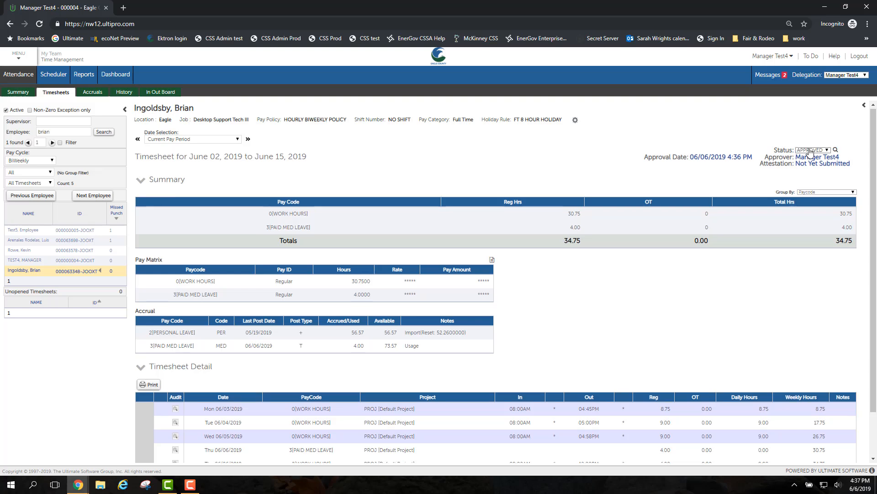
pyautogui.click(810, 151)
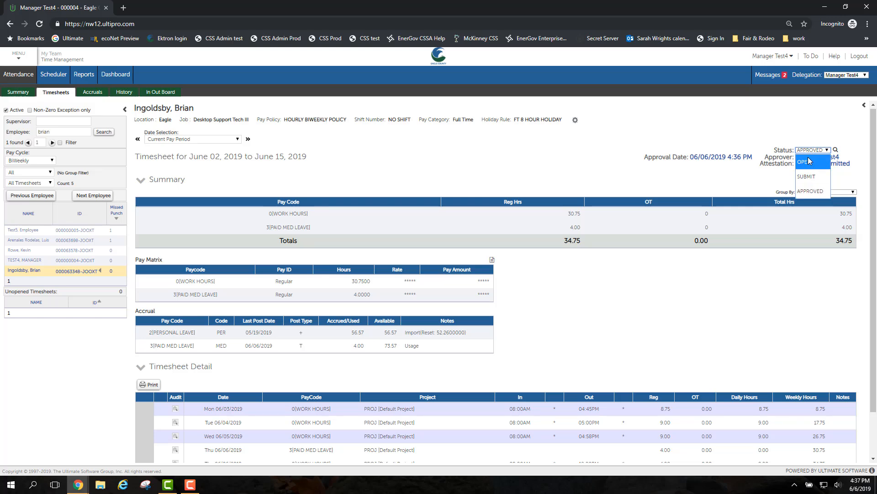
pyautogui.click(810, 160)
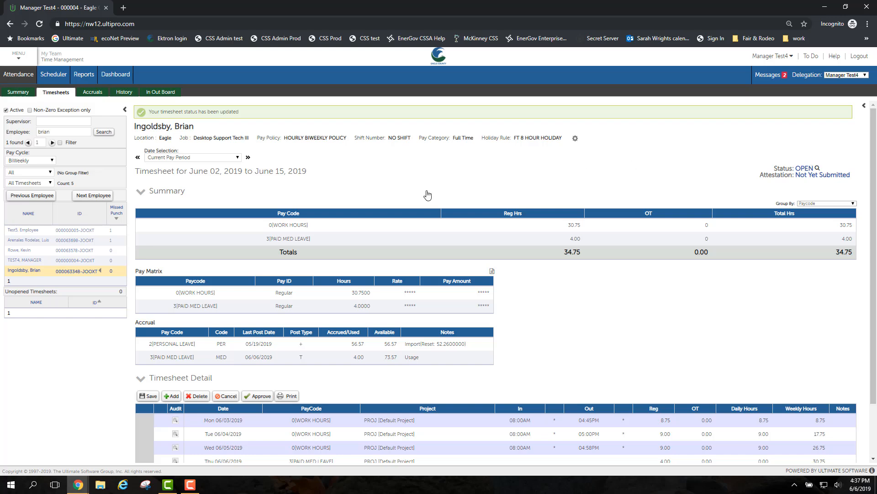
# - Go to the next employee's timesheet and fill the missed out punch on Wed 06/05/2019 with 5pm
pyautogui.click(93, 196)
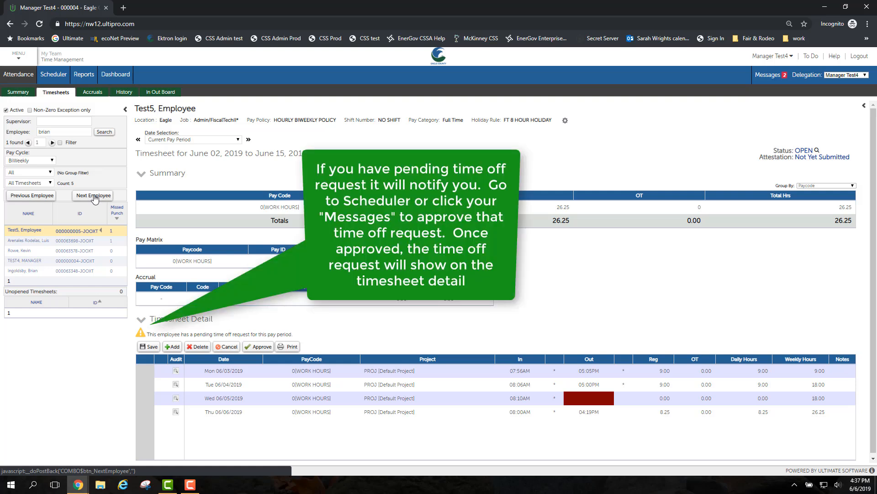
pyautogui.click(582, 398)
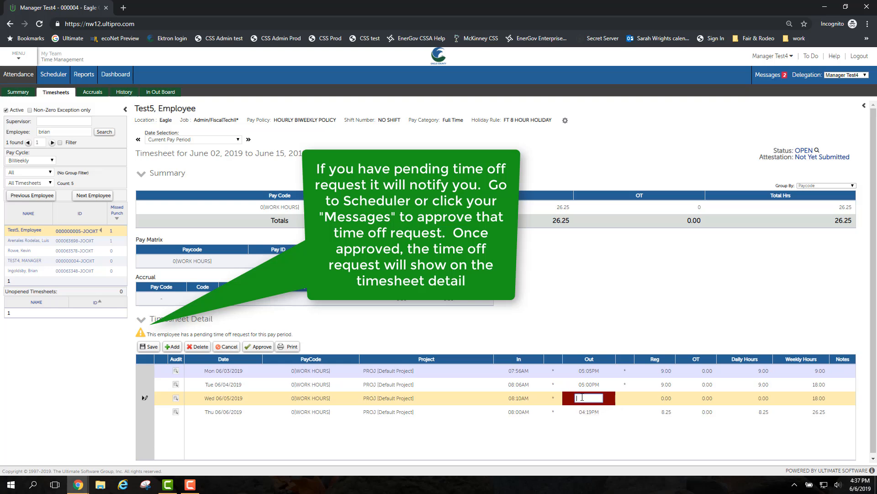
pyautogui.write('5pm')
pyautogui.press('Return')
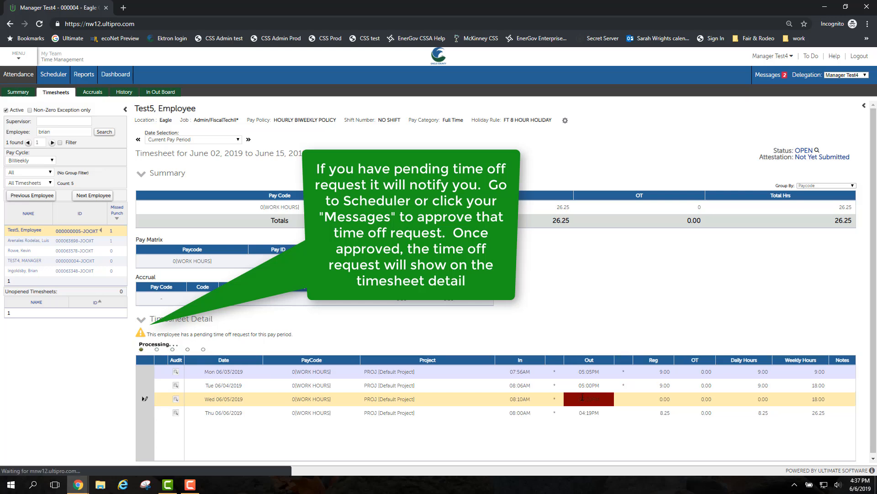